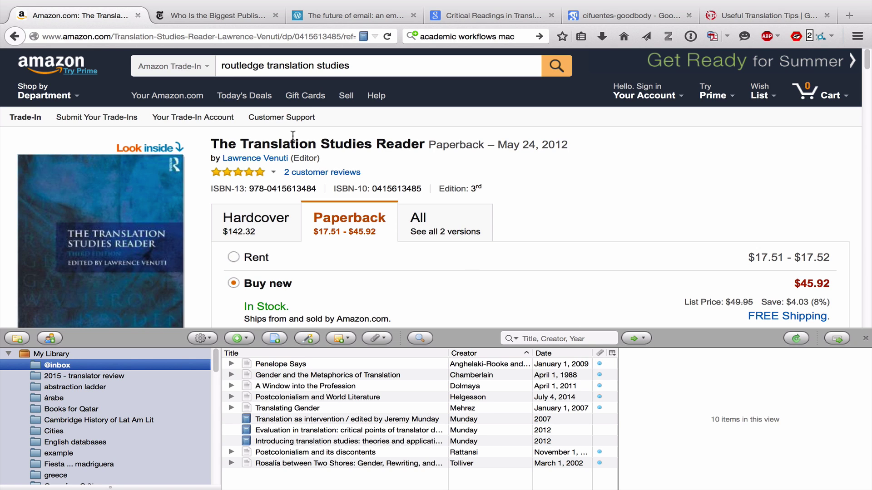
# Step: Look over the open tabs: NYT article, email blog post, Google Books, Google Scholar and translation tips
pyautogui.click(169, 15)
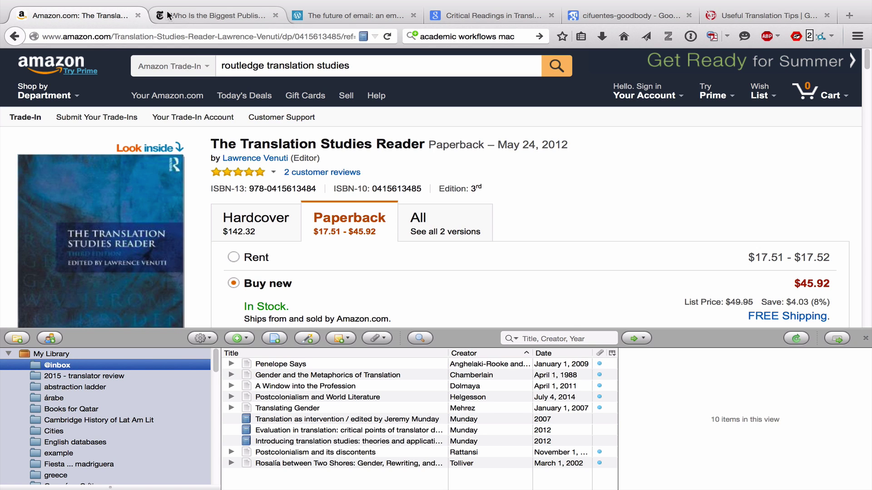
pyautogui.click(297, 15)
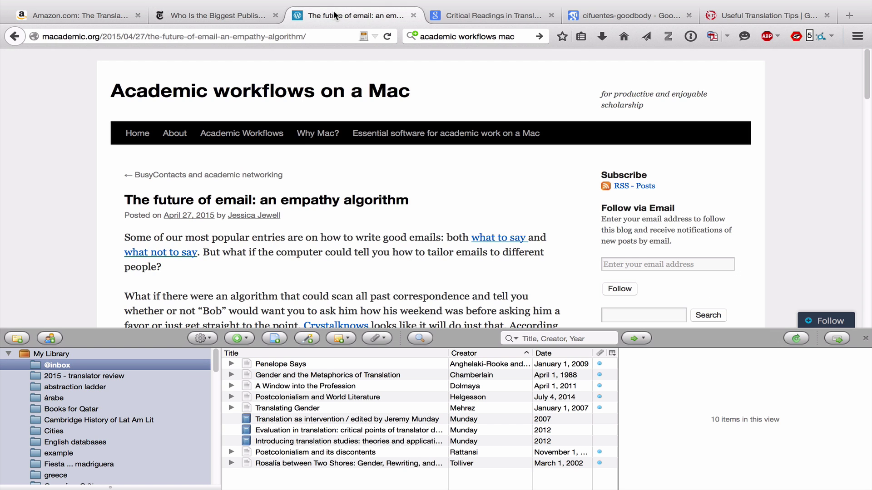
pyautogui.click(479, 12)
pyautogui.click(622, 11)
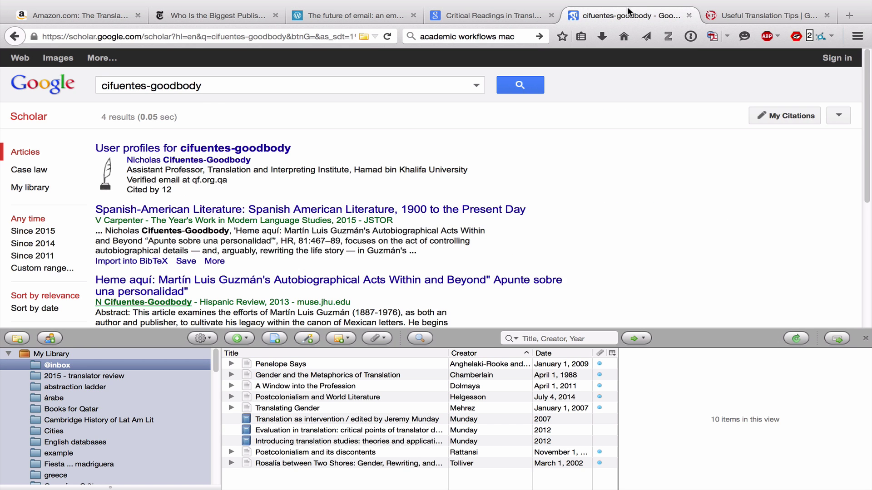
pyautogui.click(752, 13)
# Step: Save The Translation Studies Reader from the Amazon page into the Zotero library
pyautogui.click(82, 17)
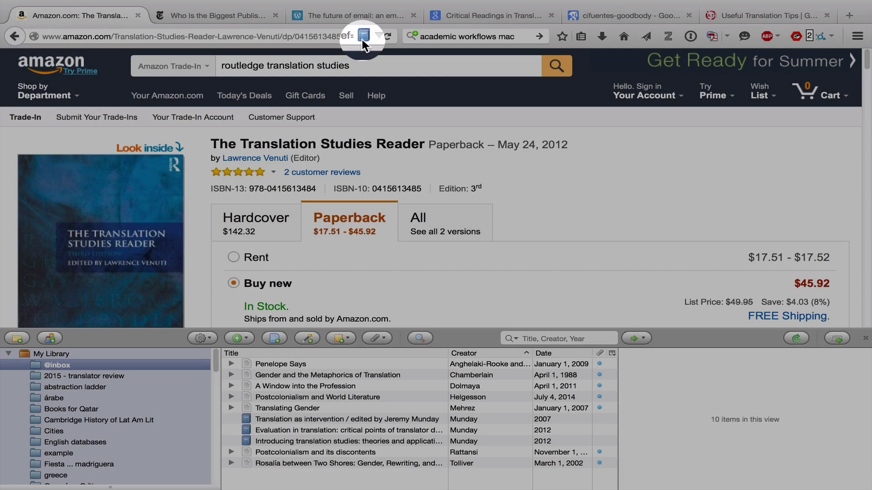
pyautogui.click(363, 37)
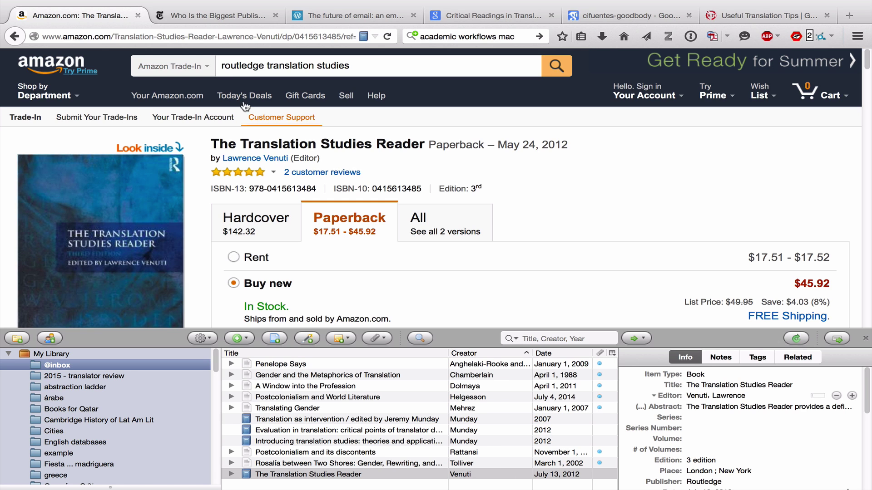
pyautogui.click(217, 18)
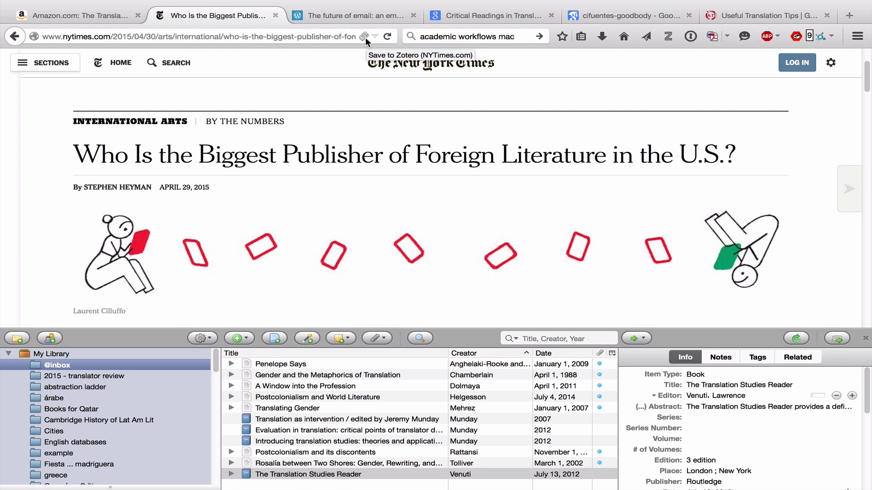
# Step: Save the NYT foreign-literature piece as a newspaper article with section 'International Arts'
pyautogui.click(365, 37)
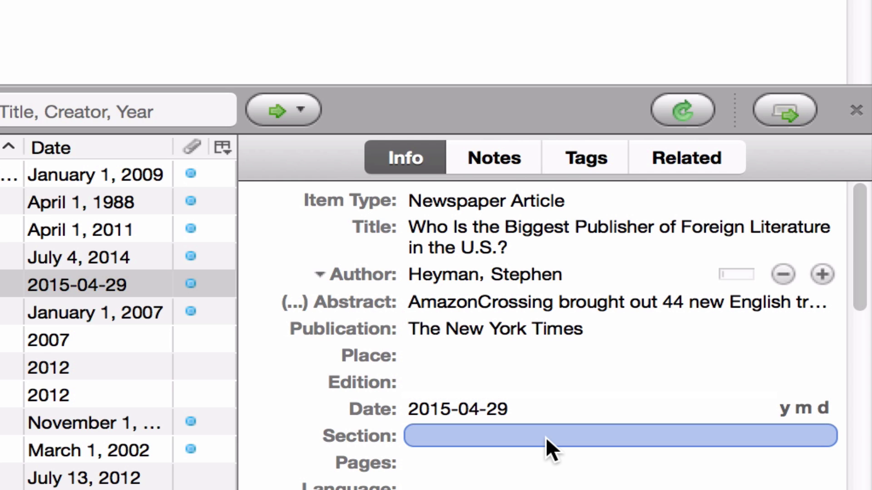
pyautogui.click(545, 437)
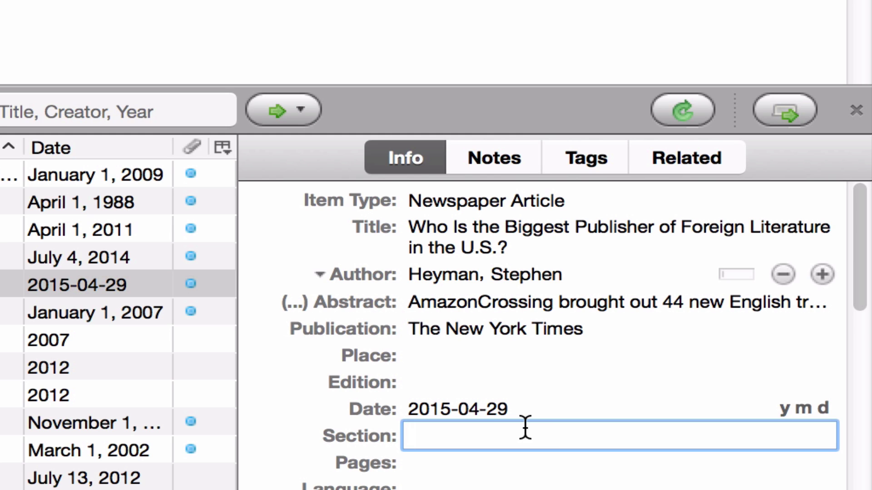
pyautogui.write('International Art')
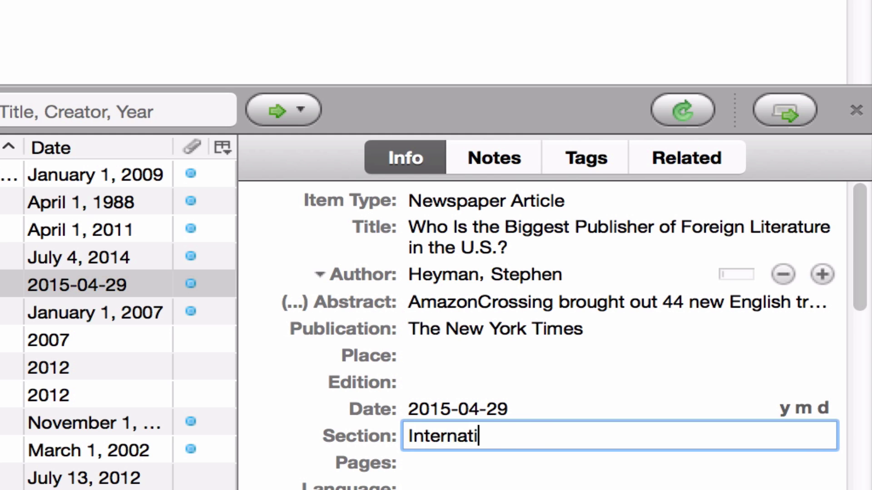
pyautogui.write('s')
pyautogui.press('Return')
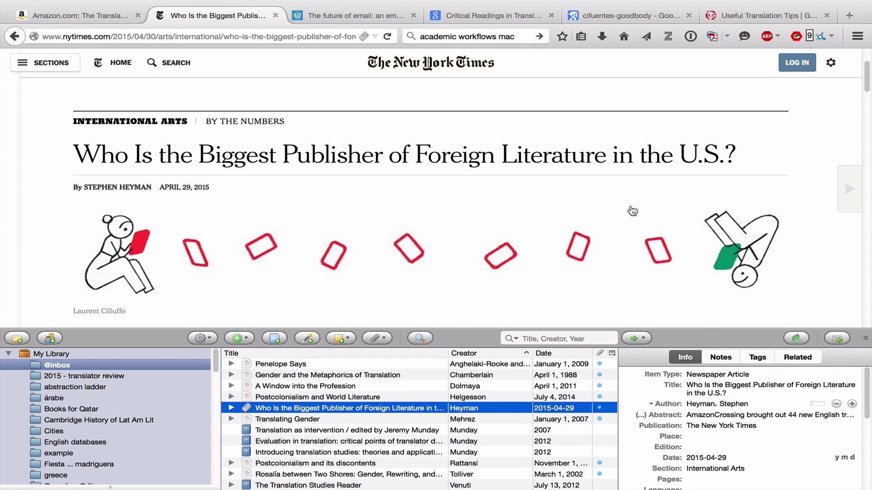
pyautogui.click(361, 13)
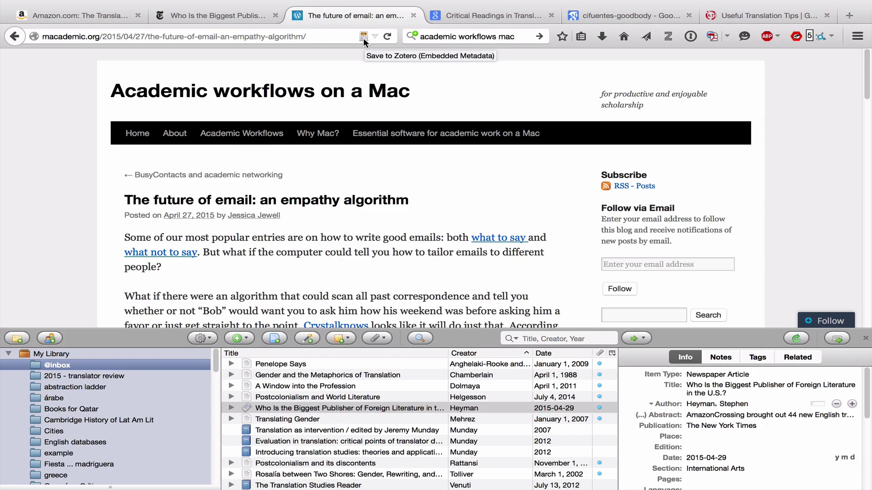
# Step: Save the email empathy-algorithm post to Zotero as a Blog Post item
pyautogui.click(363, 36)
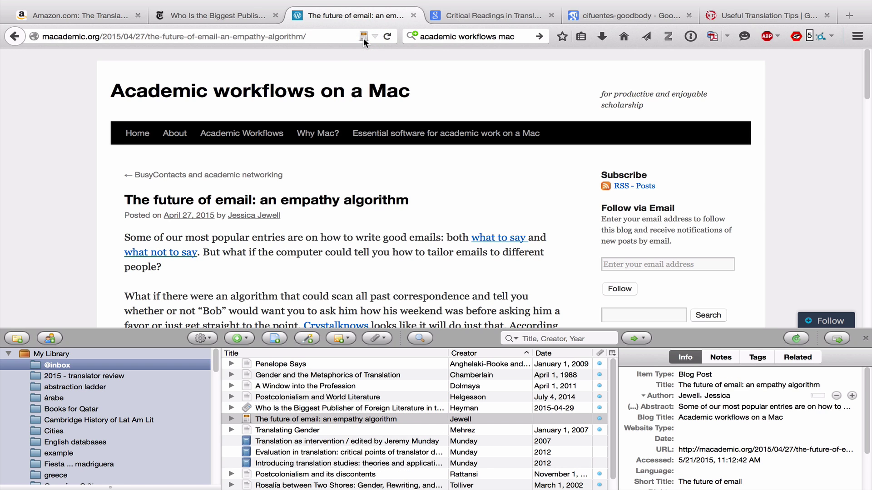
pyautogui.click(454, 15)
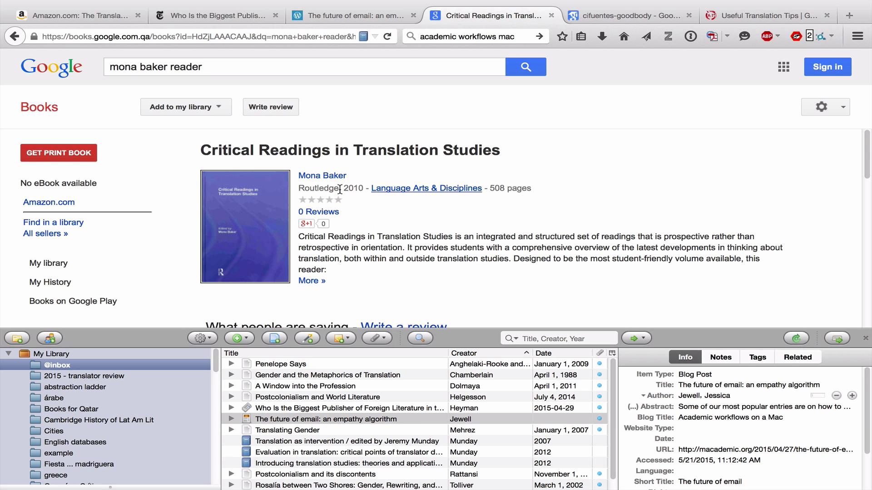
# Step: Save Critical Readings in Translation Studies as a Book and review its abstract, series and author fields
pyautogui.click(364, 36)
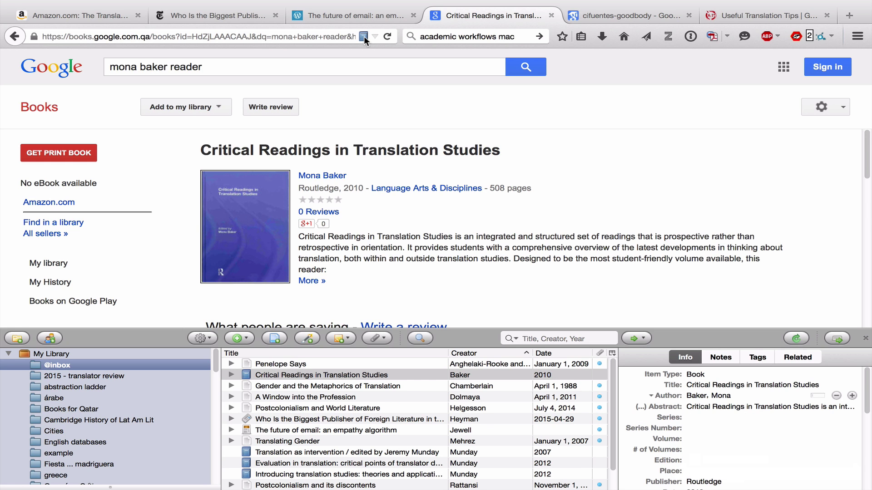
pyautogui.click(696, 405)
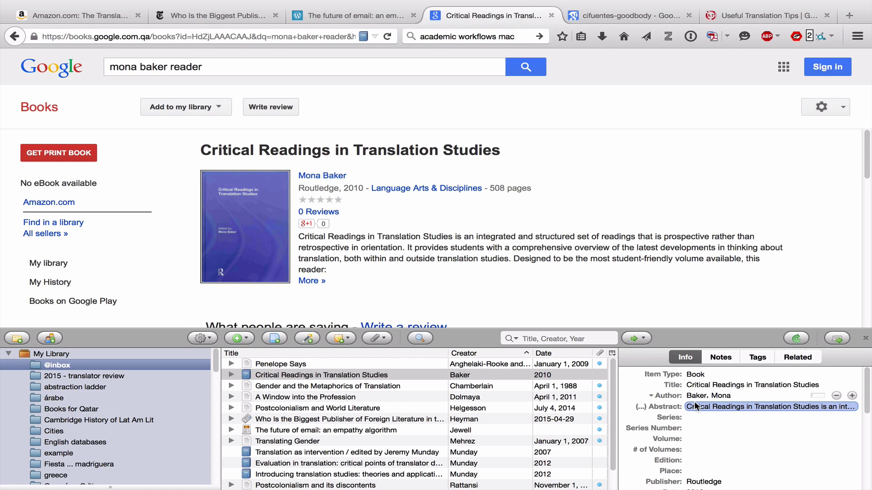
pyautogui.click(695, 415)
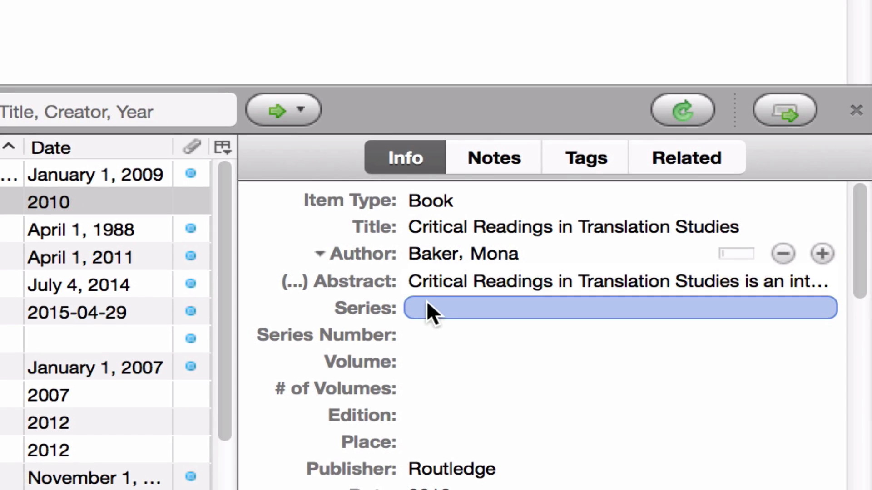
pyautogui.click(431, 250)
pyautogui.click(492, 254)
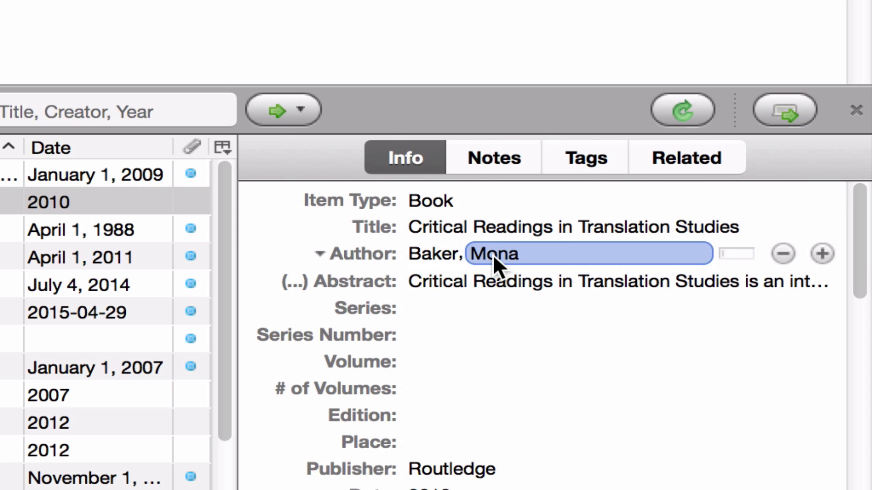
pyautogui.press('Return')
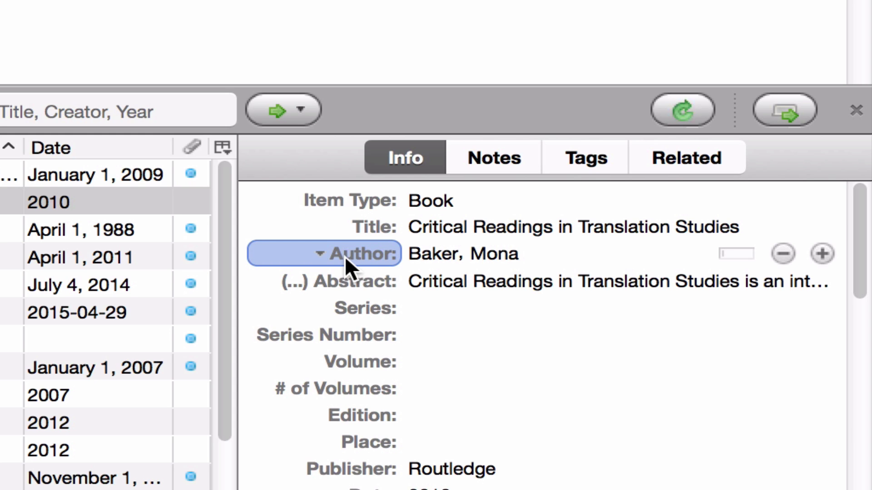
# Step: Change the book's creator role from Author to Editor
pyautogui.click(321, 254)
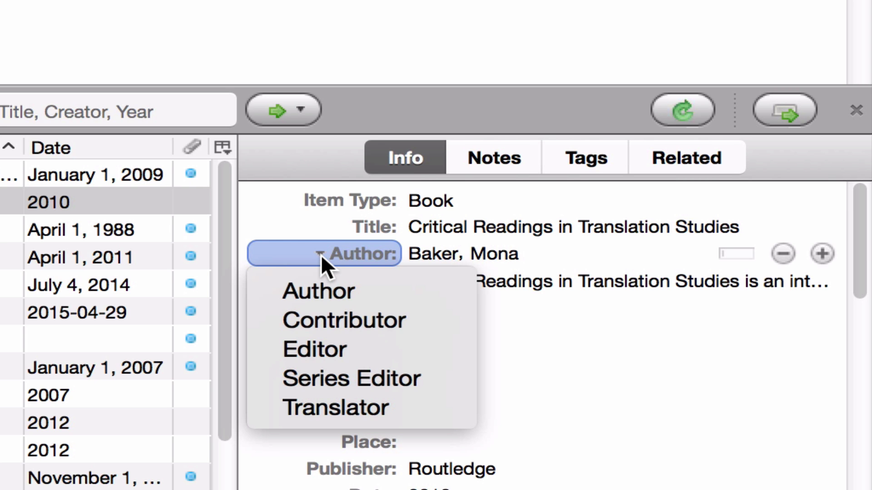
pyautogui.click(336, 345)
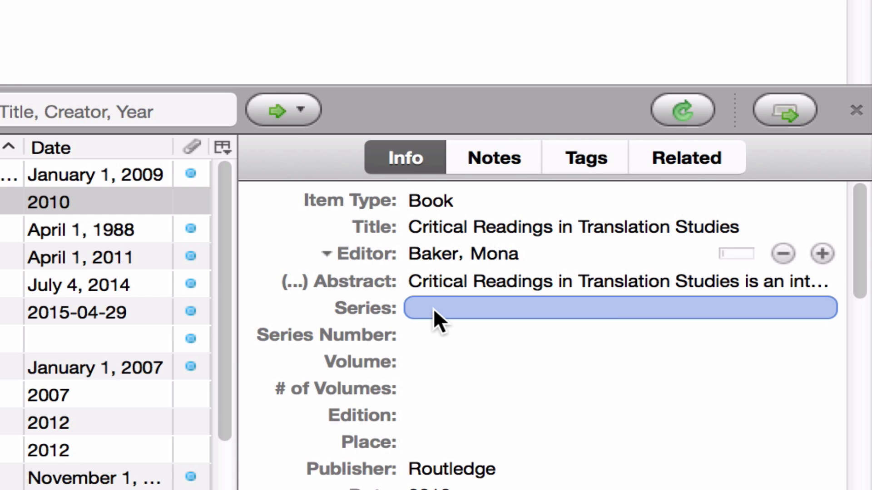
pyautogui.scroll(-3, 433, 308)
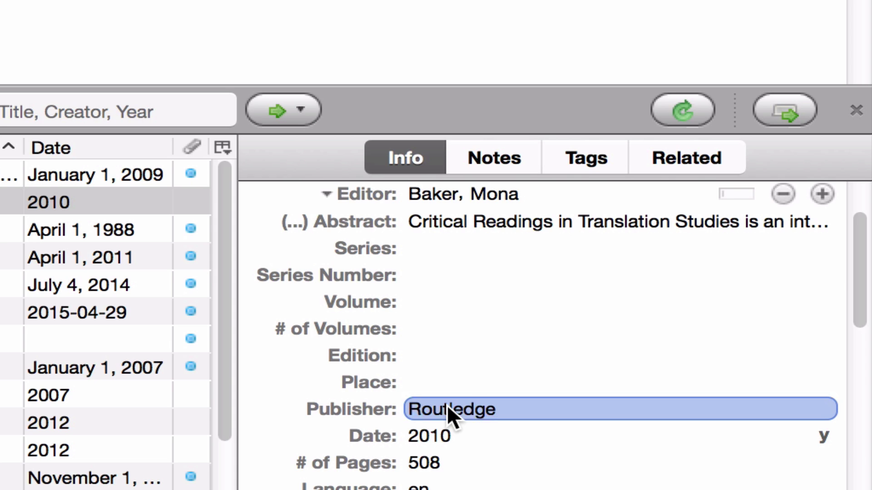
# Step: Set the book's place of publication to 'New York and London'
pyautogui.click(438, 380)
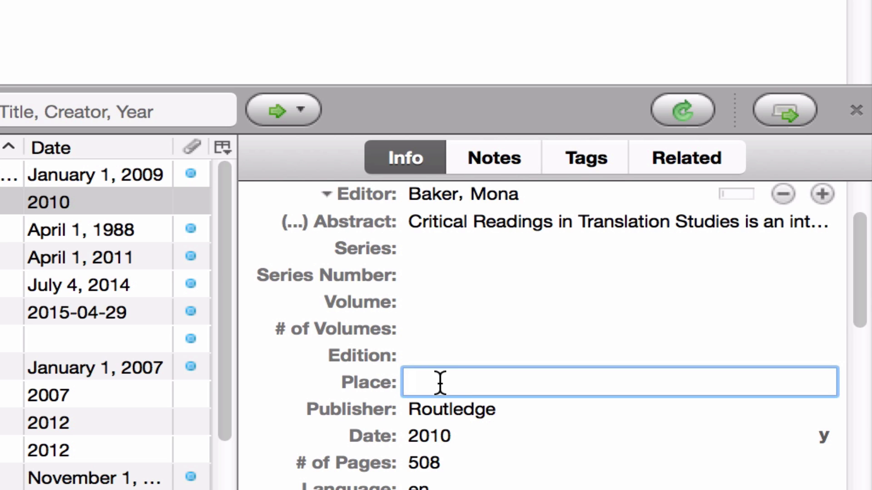
pyautogui.write('Ne')
pyautogui.press('Down')
pyautogui.press('Down')
pyautogui.press('Down')
pyautogui.press('Down')
pyautogui.press('Down')
pyautogui.press('Down')
pyautogui.press('Down')
pyautogui.press('Down')
pyautogui.press('Down')
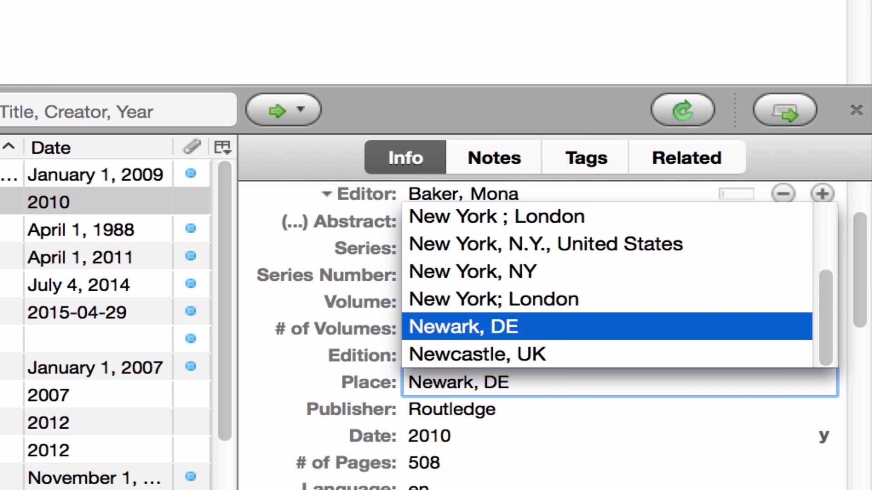
pyautogui.press('Up')
pyautogui.press('Return')
pyautogui.press('Left')
pyautogui.press('Left')
pyautogui.press('Left')
pyautogui.press('Left')
pyautogui.press('Left')
pyautogui.press('Left')
pyautogui.press('BackSpace')
pyautogui.press('BackSpace')
pyautogui.write('and')
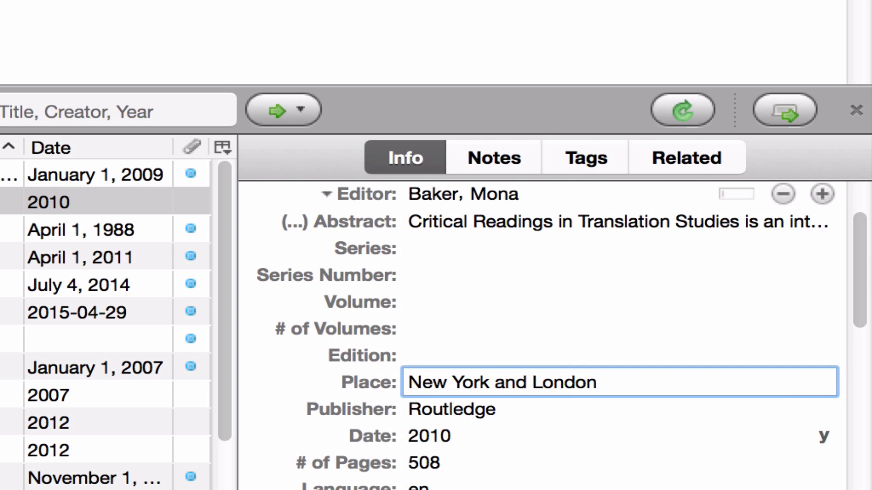
pyautogui.press('Return')
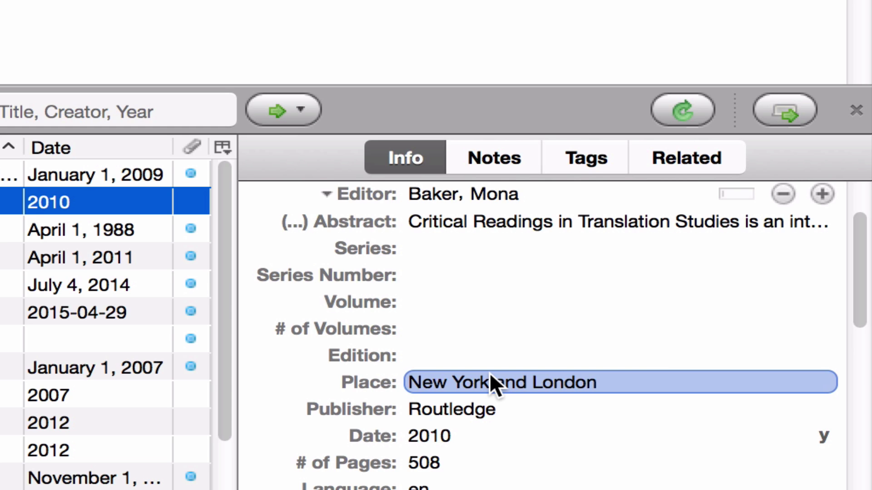
pyautogui.scroll(2, 490, 376)
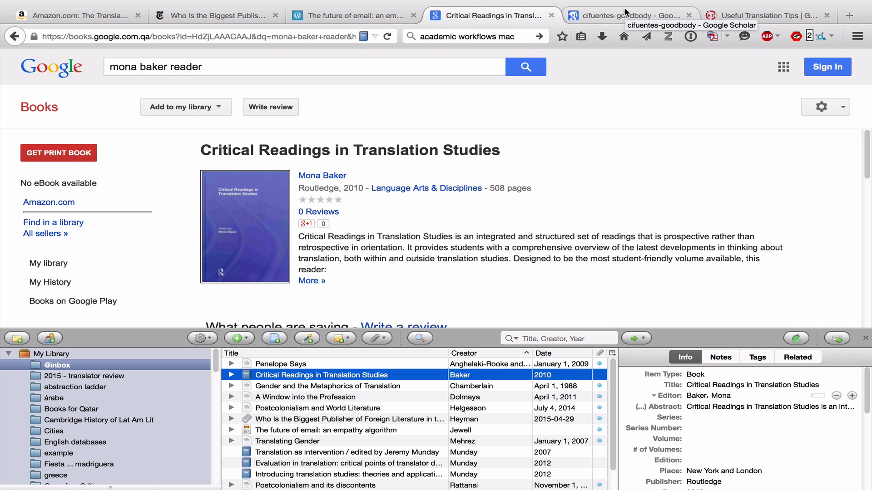
# Step: Save only the Heme aquí article from the Google Scholar results into the library
pyautogui.click(625, 14)
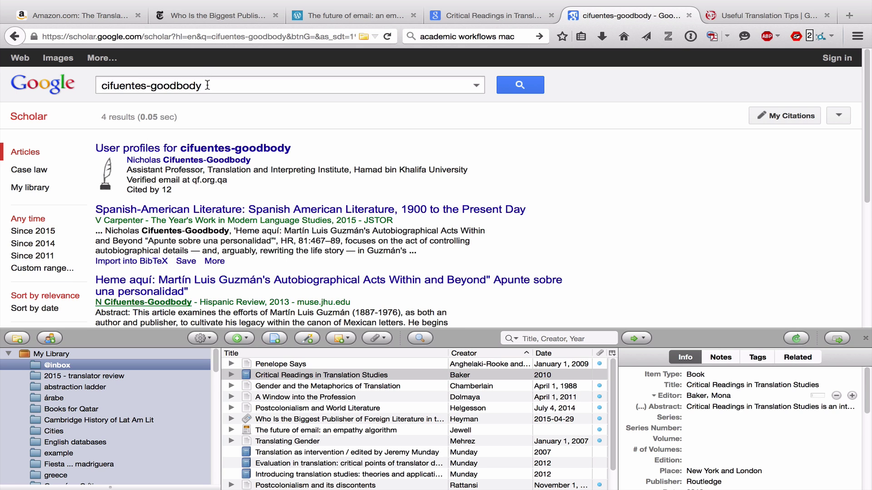
pyautogui.scroll(-1, 211, 111)
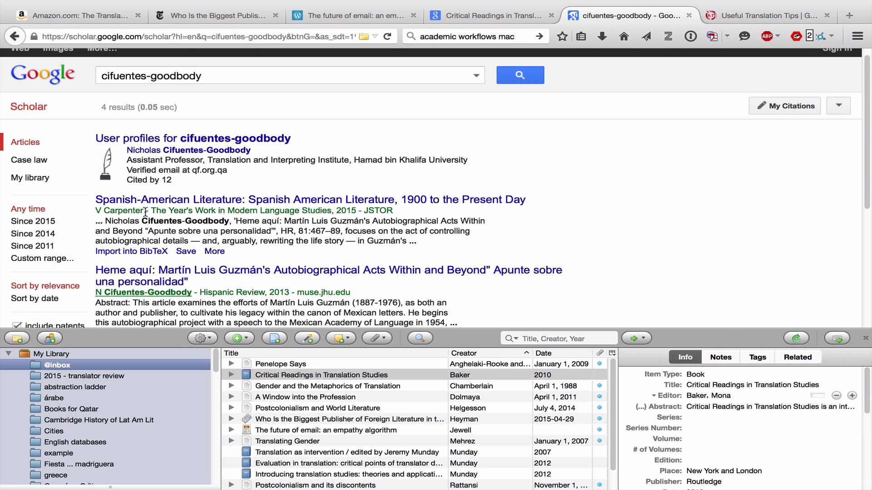
pyautogui.click(363, 37)
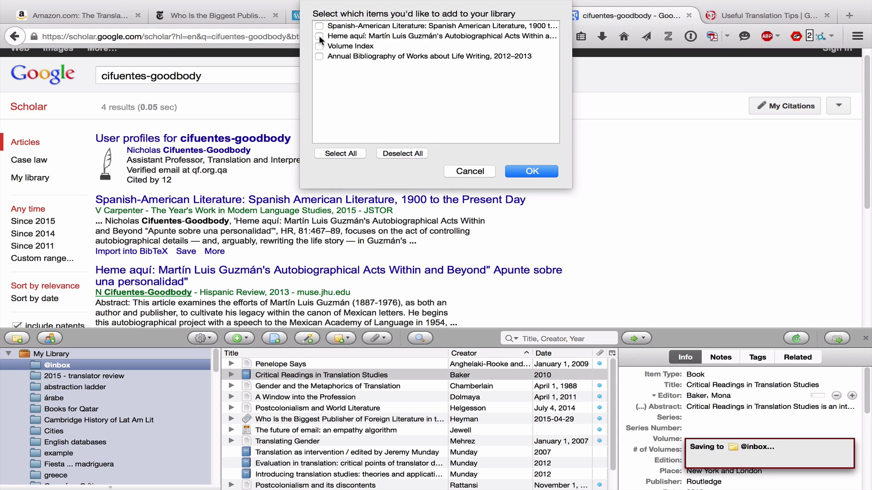
pyautogui.click(319, 36)
pyautogui.click(531, 171)
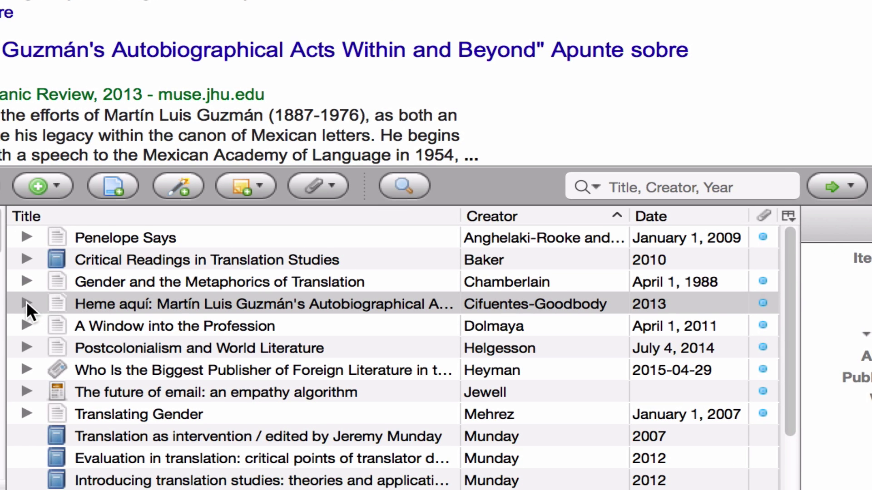
# Step: Open the Heme aquí record and check its Hispanic Review volume 81, issue 4, pages 467–489 details
pyautogui.click(26, 304)
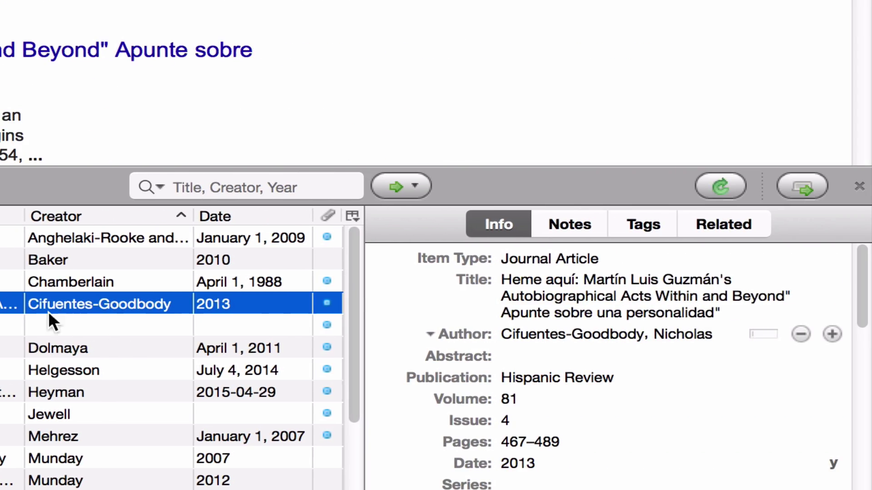
pyautogui.scroll(-10, 661, 342)
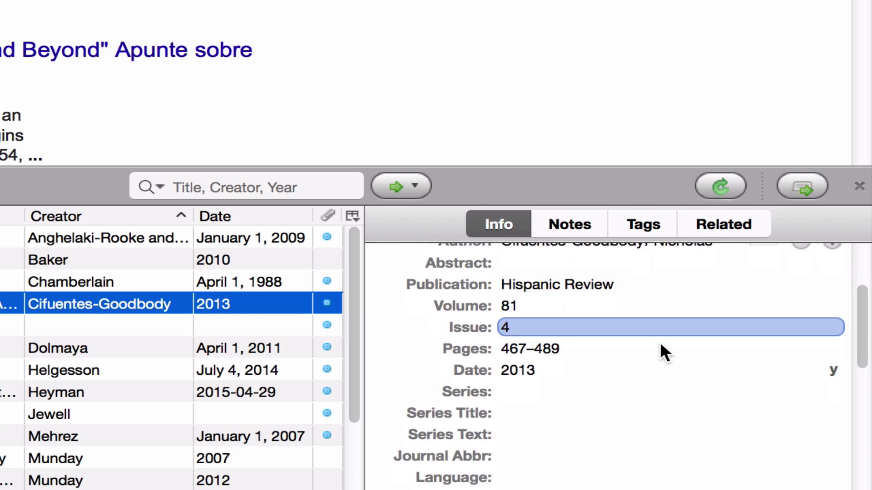
pyautogui.scroll(-5, 660, 342)
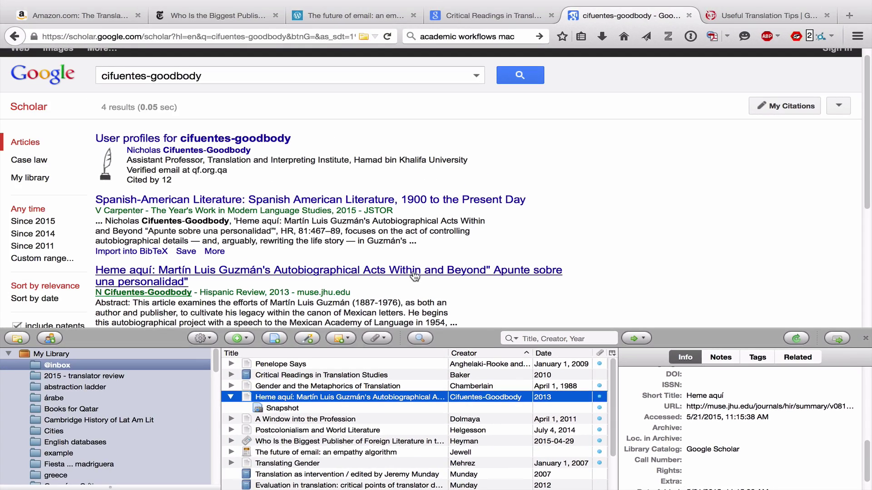
# Step: Open the article on Project MUSE and set its Library Catalog to Project MUSE
pyautogui.click(413, 271)
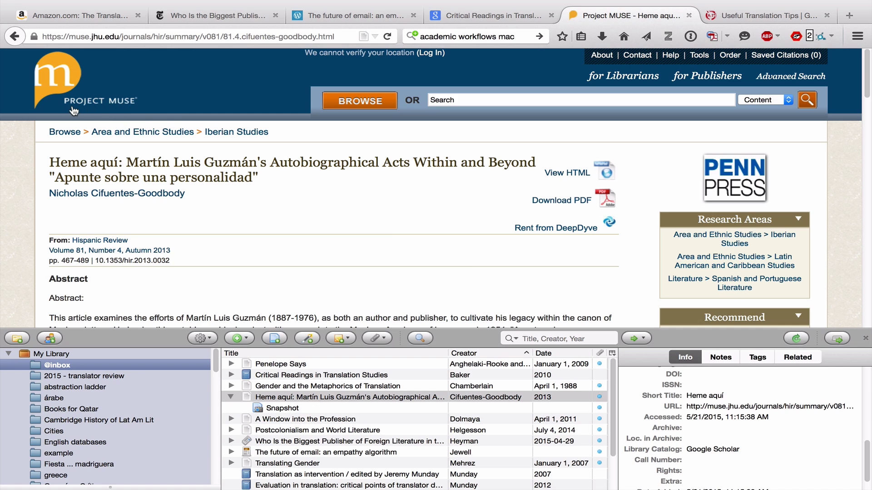
pyautogui.click(711, 452)
pyautogui.write('p')
pyautogui.press('Up')
pyautogui.press('Up')
pyautogui.press('Up')
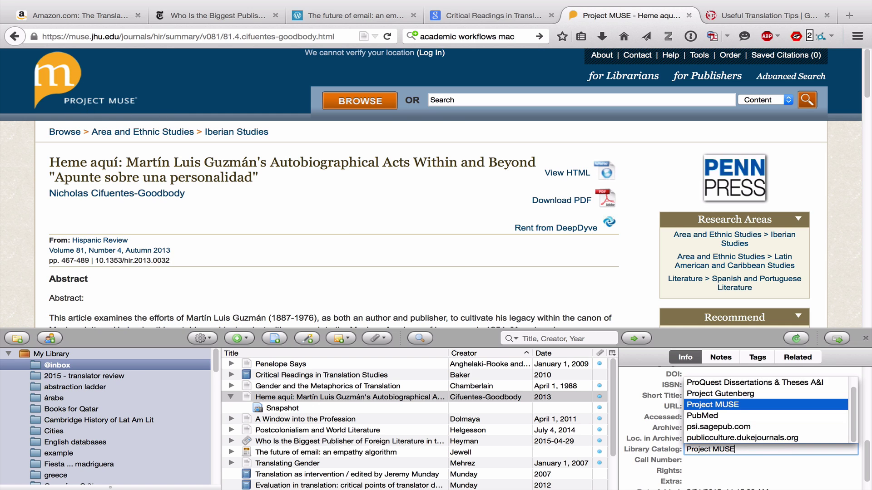
pyautogui.press('Return')
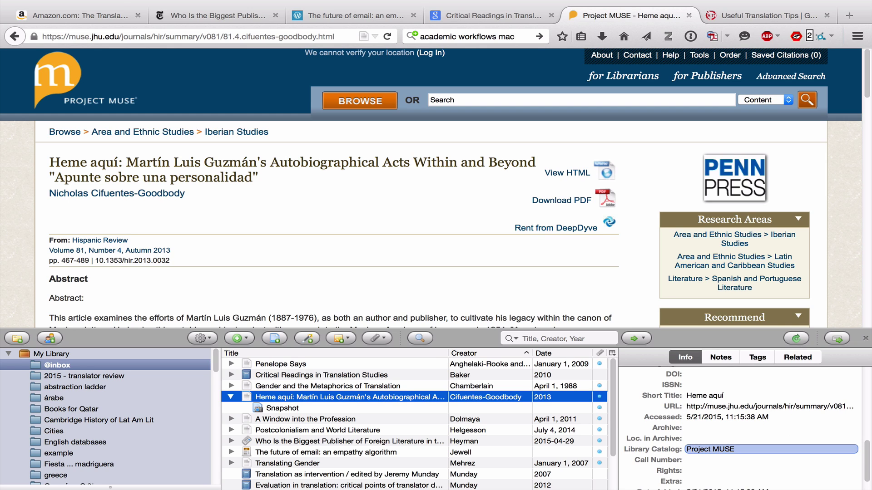
# Step: Save the Useful Translation Tips page as a Web Page item and open its snapshot attachment
pyautogui.click(735, 12)
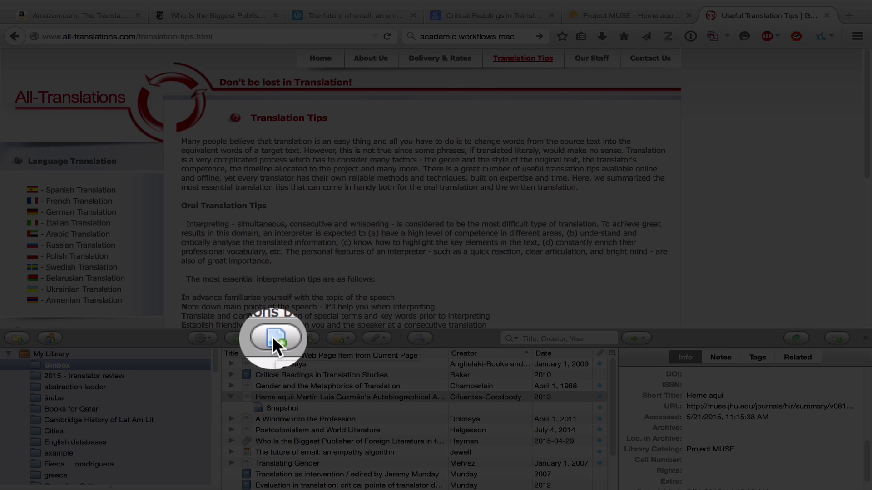
pyautogui.click(274, 339)
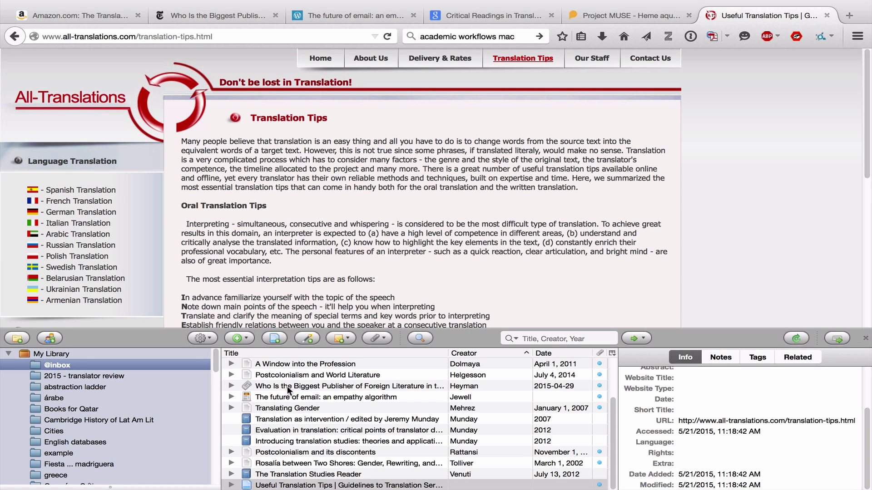
pyautogui.moveTo(255, 475)
pyautogui.click(231, 484)
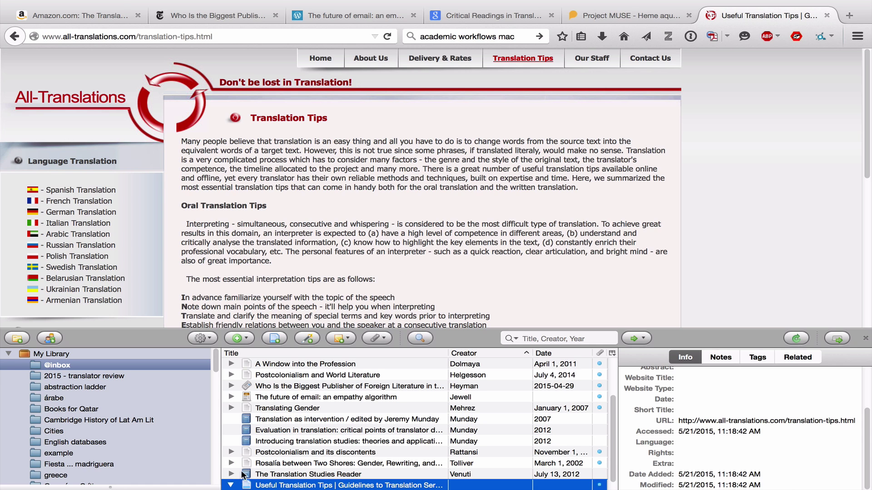
pyautogui.scroll(-1, 302, 441)
pyautogui.click(307, 485)
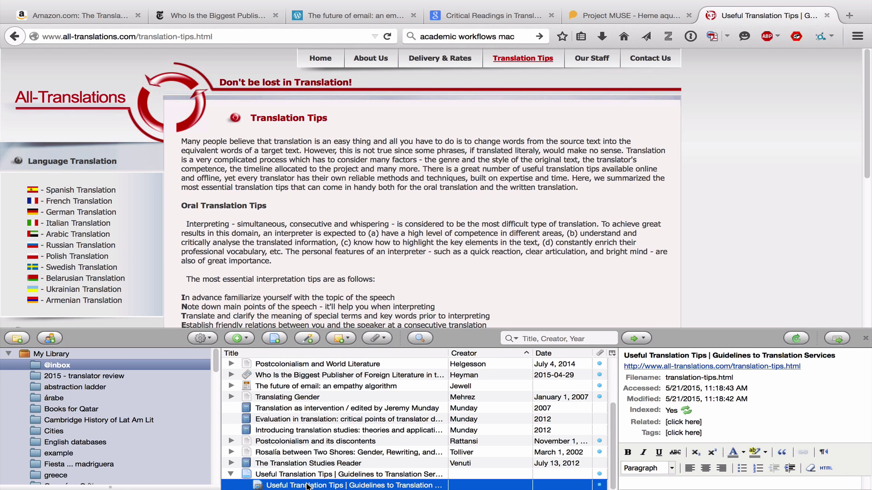
pyautogui.click(307, 475)
pyautogui.click(740, 399)
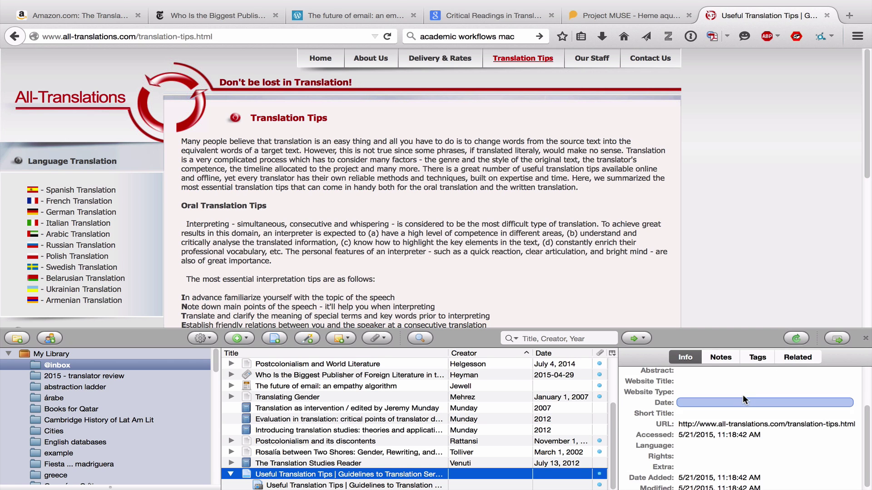
pyautogui.doubleClick(285, 486)
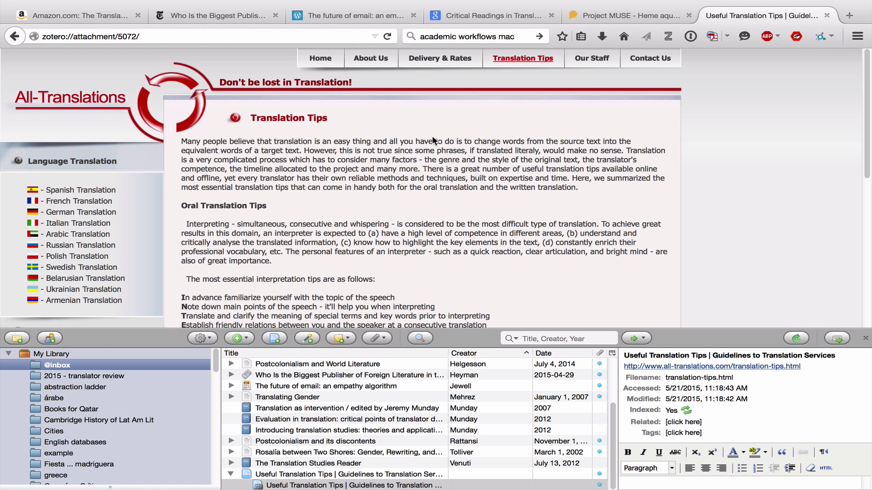
# Step: Scroll through the saved snapshot of the Useful Translation Tips page
pyautogui.scroll(-5, 456, 166)
pyautogui.scroll(-3, 456, 166)
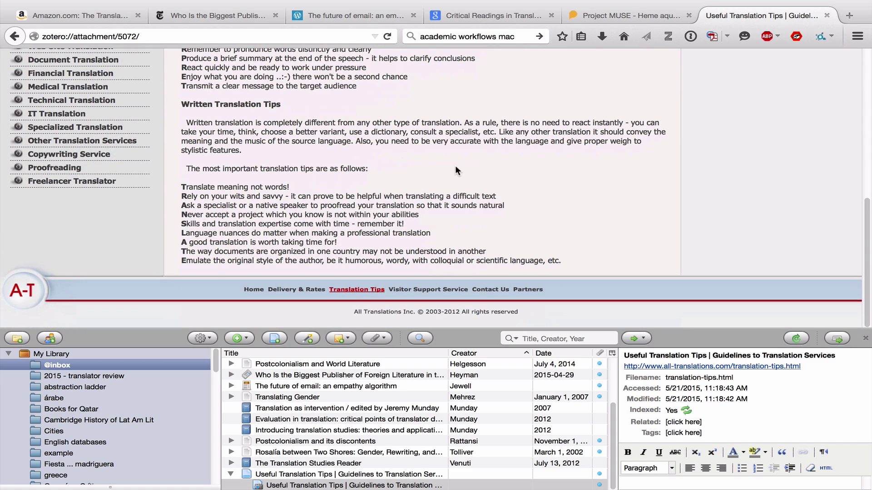
pyautogui.scroll(8, 443, 158)
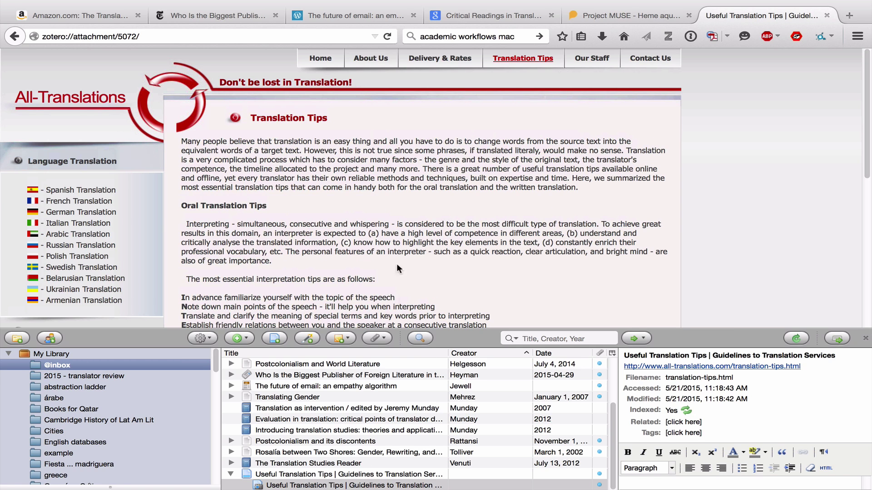
# Step: Select the Useful Translation Tips item and edit its Title field in the Info pane
pyautogui.click(383, 474)
pyautogui.click(687, 394)
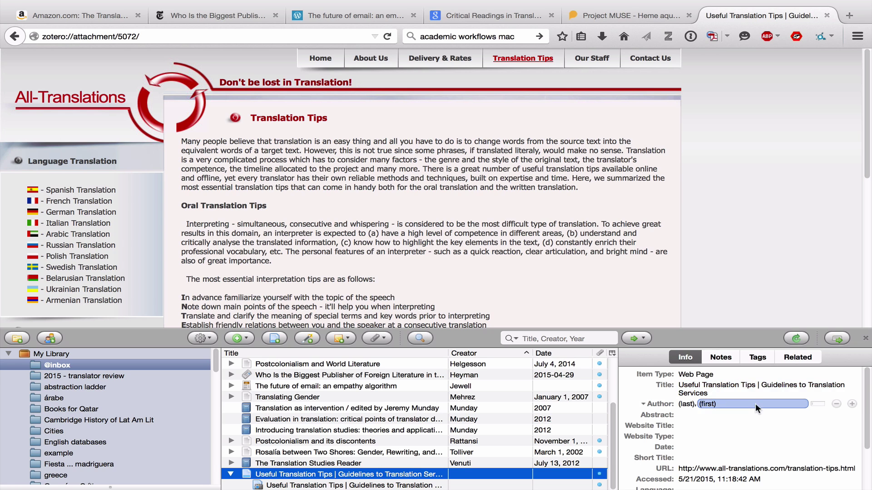
pyautogui.click(711, 403)
pyautogui.click(700, 387)
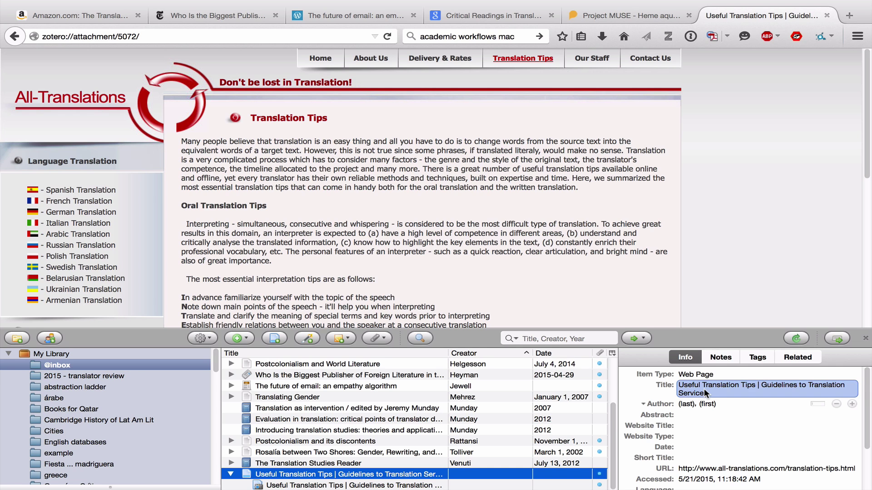
pyautogui.press('Return')
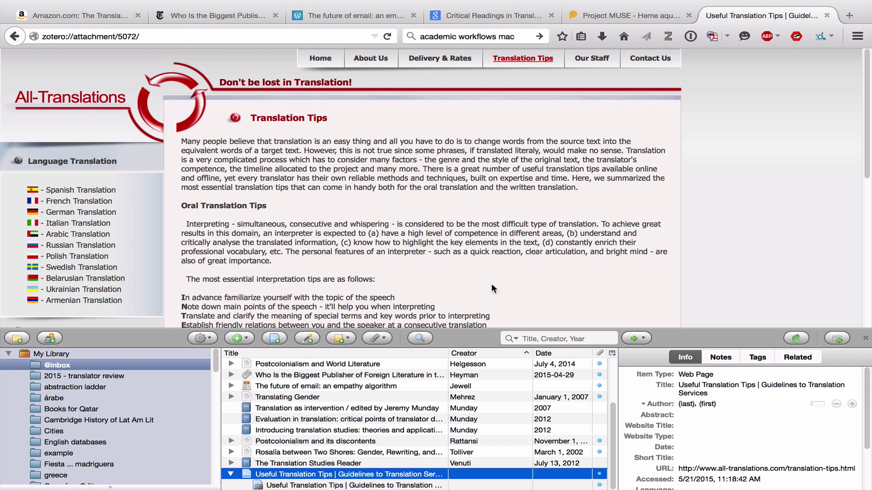
# Step: Go back to the translation tips page and trim the title to 'Useful Translation Tips'
pyautogui.click(16, 38)
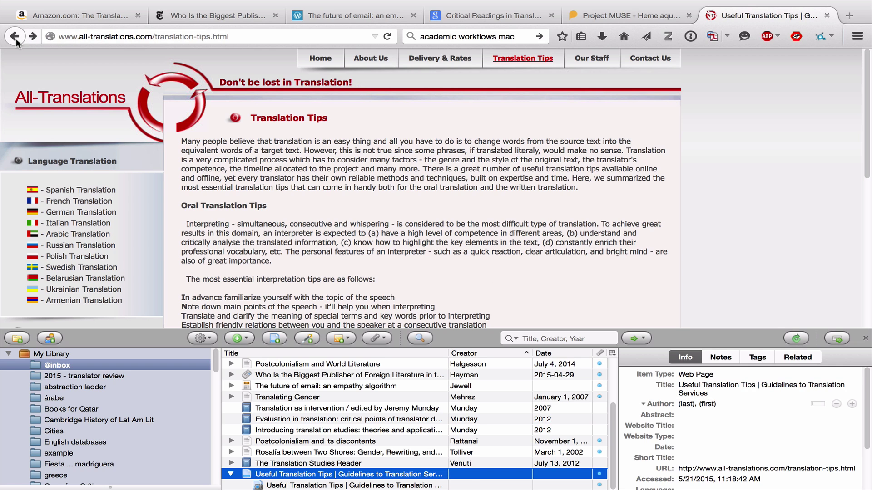
pyautogui.click(757, 385)
pyautogui.click(757, 385)
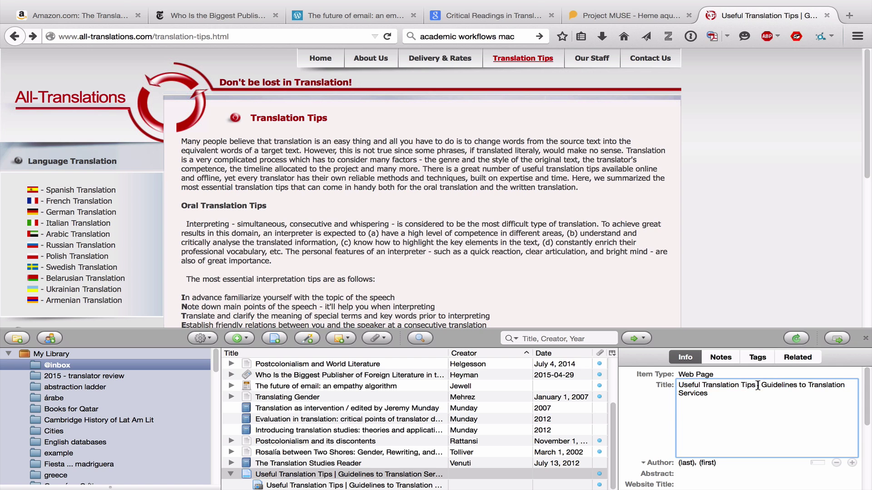
pyautogui.moveTo(758, 386); pyautogui.dragTo(759, 398)
pyautogui.press('BackSpace')
pyautogui.press('Tab')
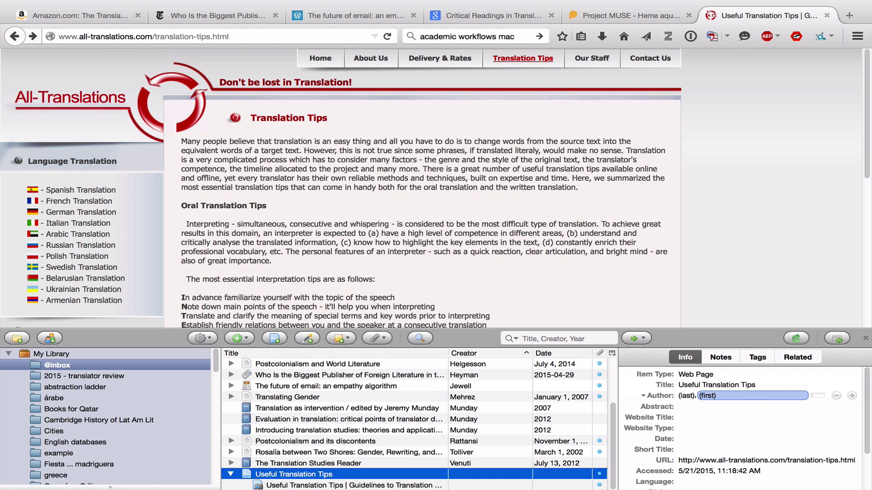
# Step: Enter 'All Translations' as the web page item's website title
pyautogui.click(698, 416)
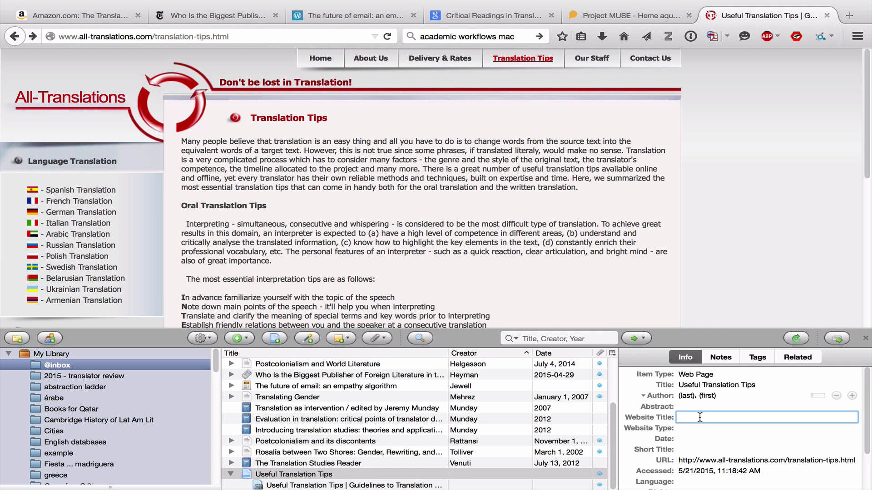
pyautogui.write('All Translations')
pyautogui.press('Return')
pyautogui.scroll(-10, 530, 293)
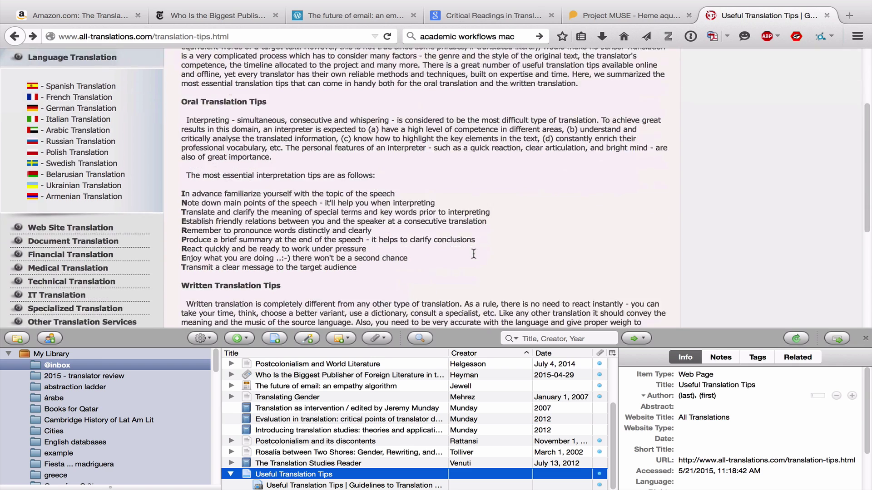
pyautogui.scroll(10, 474, 253)
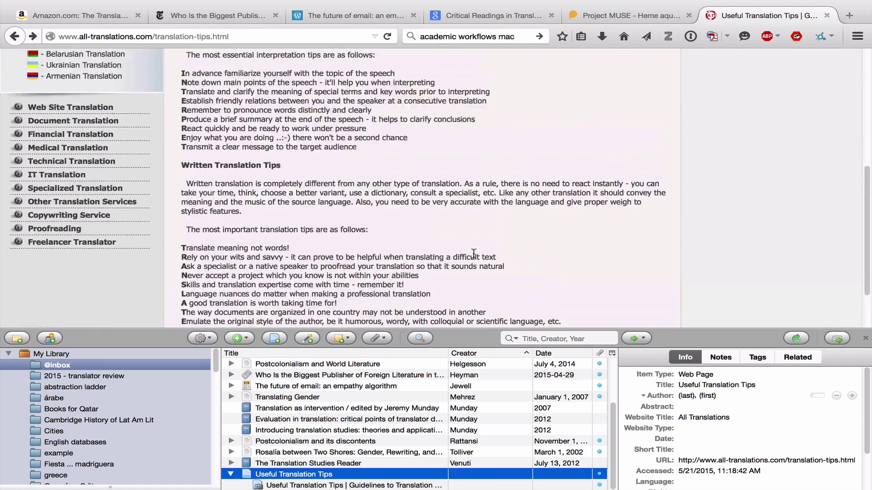
pyautogui.click(716, 450)
pyautogui.press('Tab')
pyautogui.press('Tab')
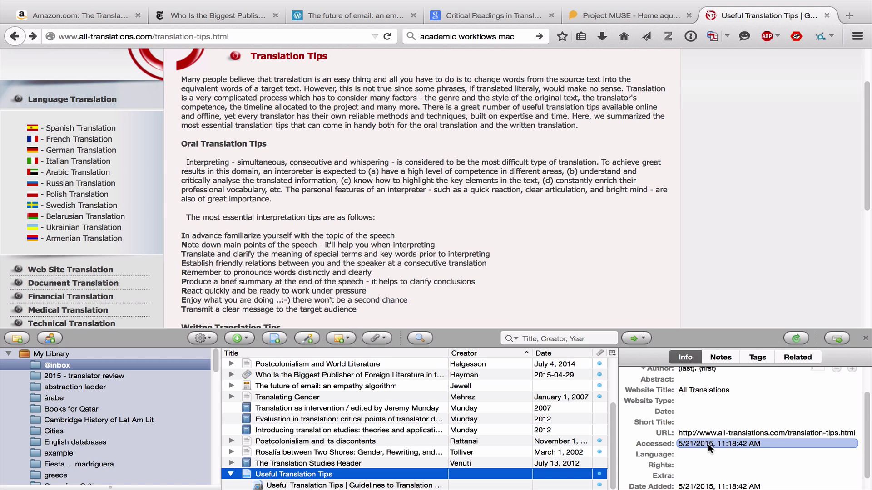
# Step: Step through the Amazon, NYT, blog, Google Books and Project MUSE tabs, sending Project MUSE back to Scholar results
pyautogui.press('Return')
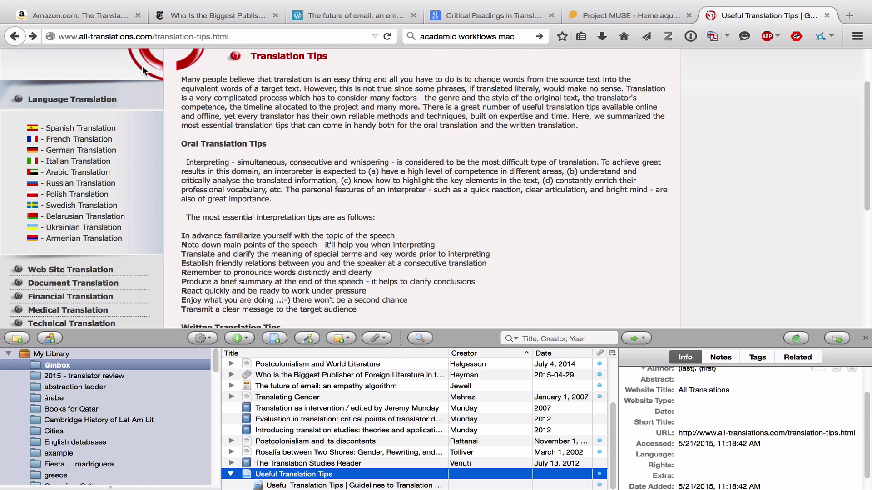
pyautogui.click(106, 12)
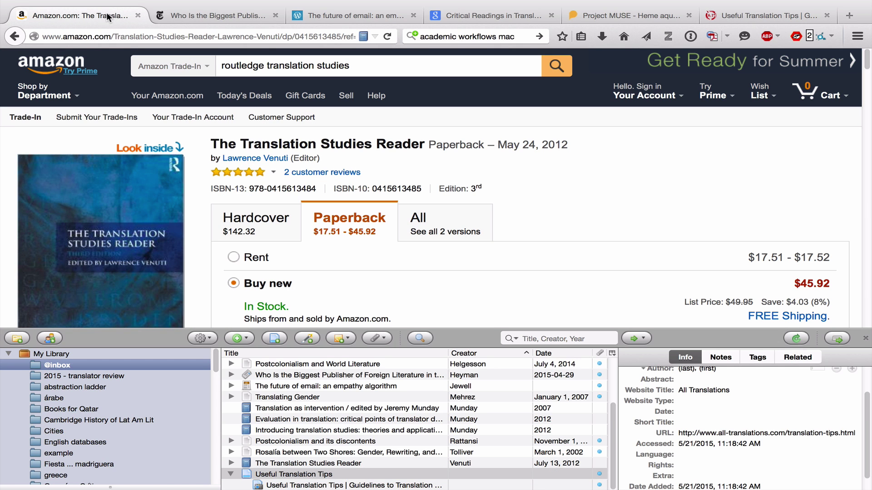
pyautogui.click(188, 16)
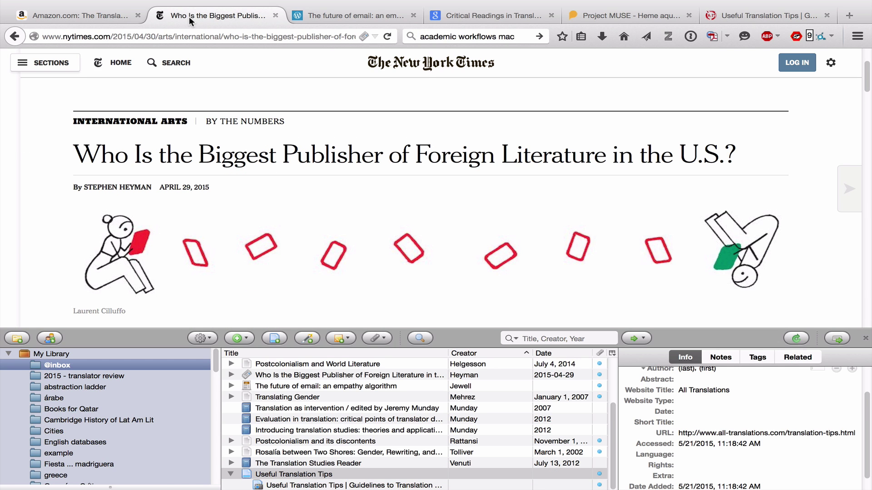
pyautogui.click(326, 13)
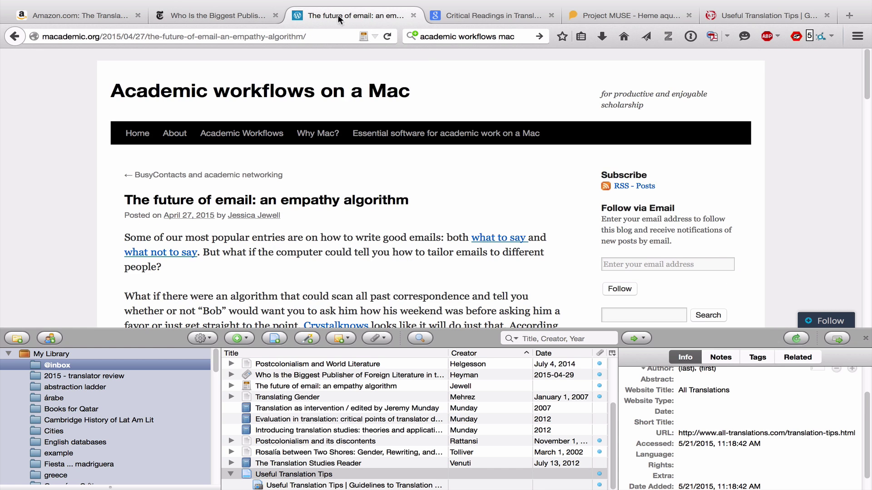
pyautogui.click(452, 16)
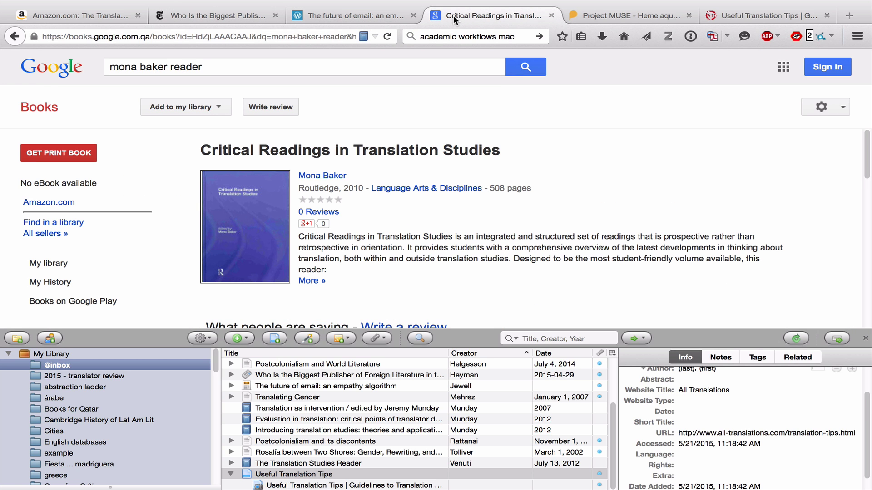
pyautogui.click(590, 12)
pyautogui.click(14, 36)
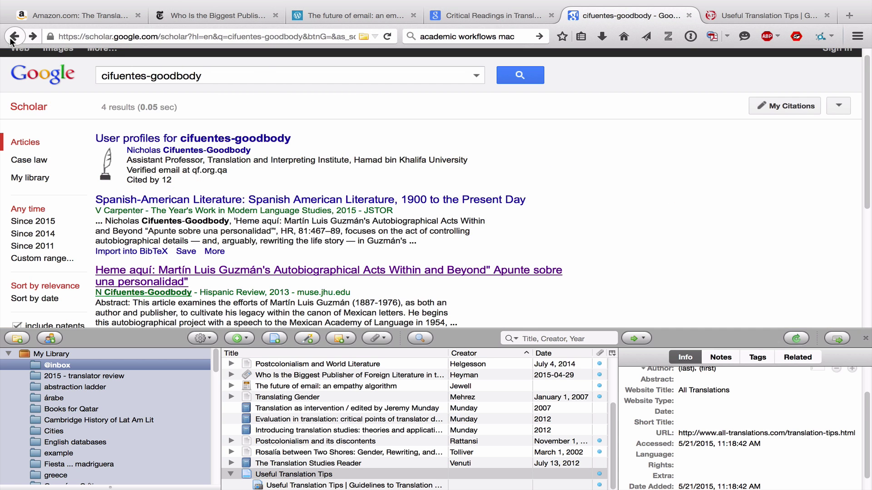
pyautogui.click(749, 17)
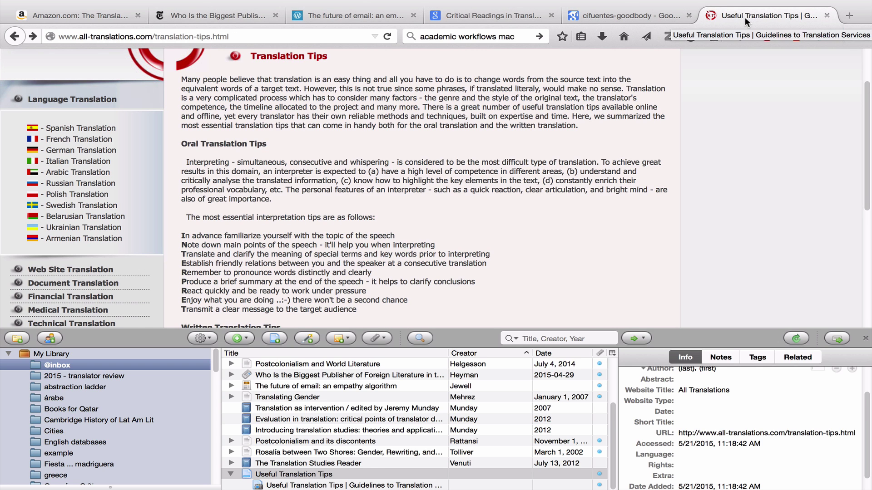
pyautogui.click(484, 16)
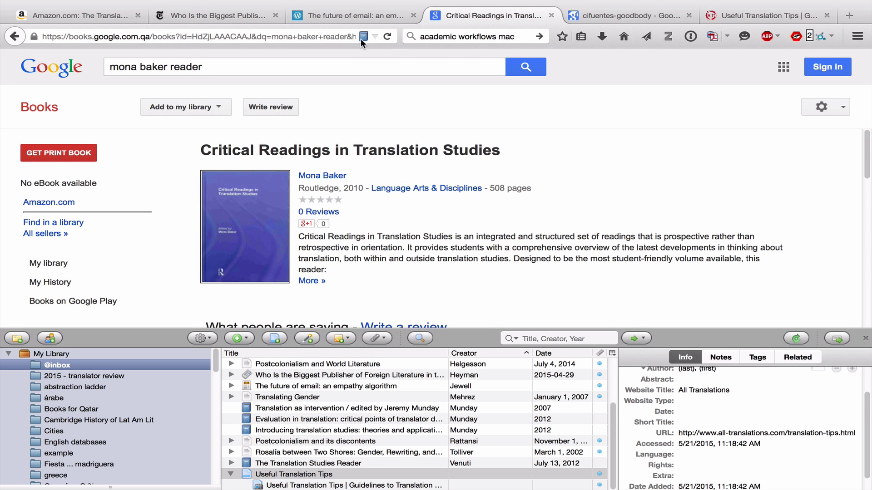
pyautogui.click(752, 16)
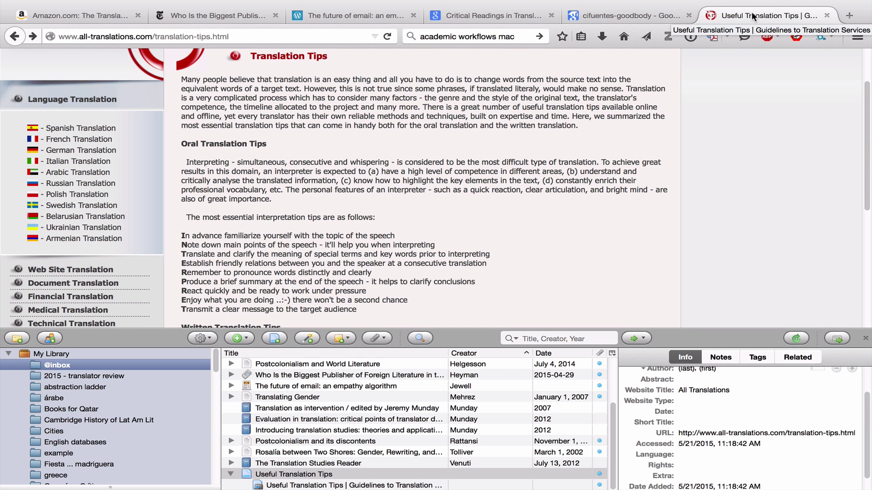